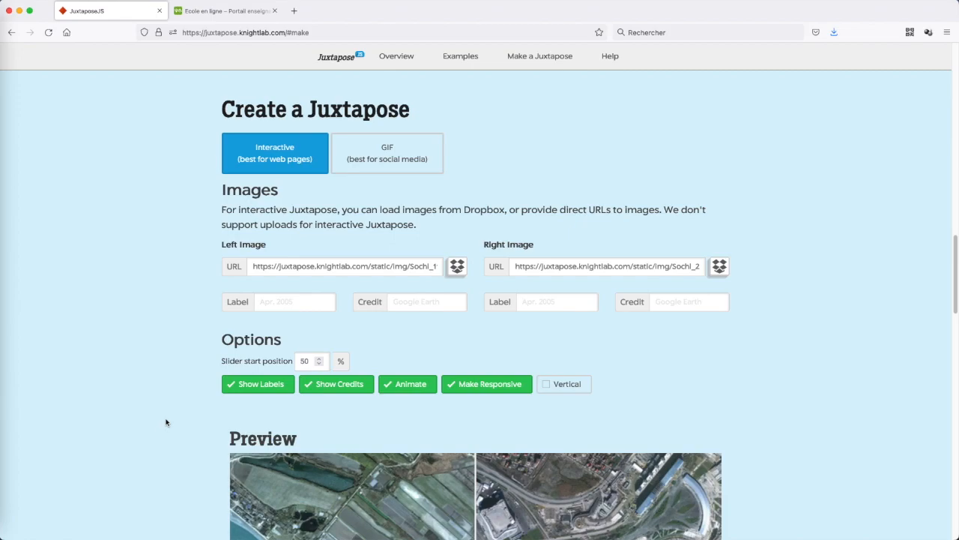
Step: Load Carouge 1900.png from the Dropbox folder Tuto Juxtapose JS as the left image
scroll(192, 220, "down", 8)
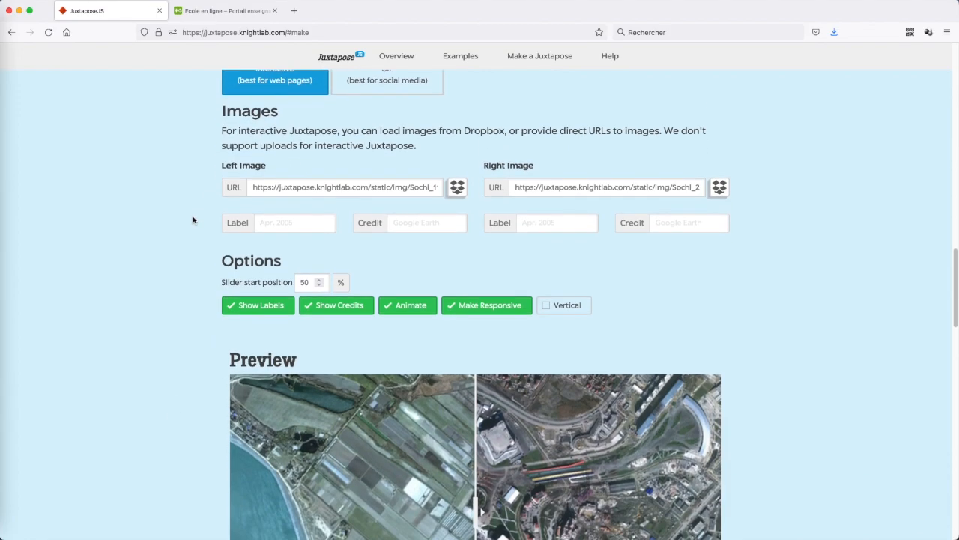
scroll(193, 219, "up", 7)
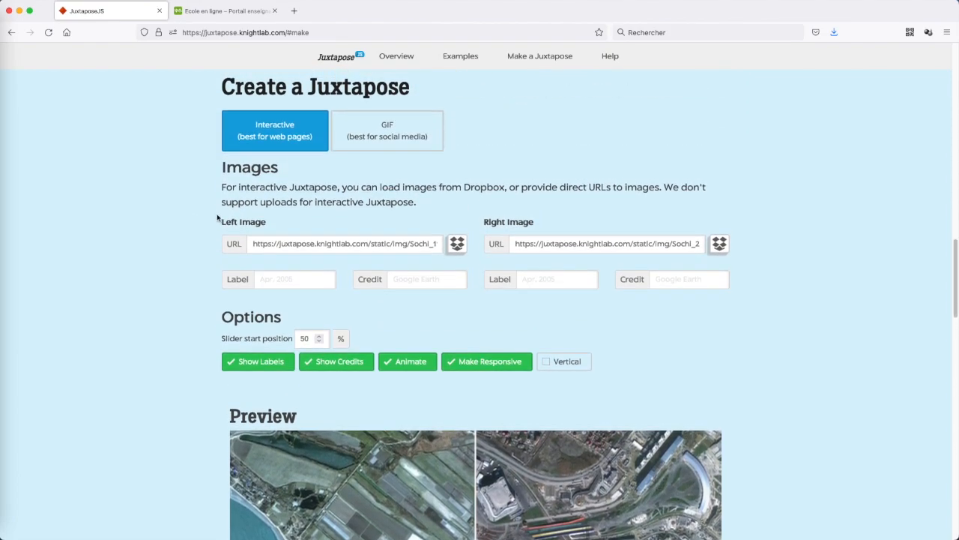
left_click(457, 245)
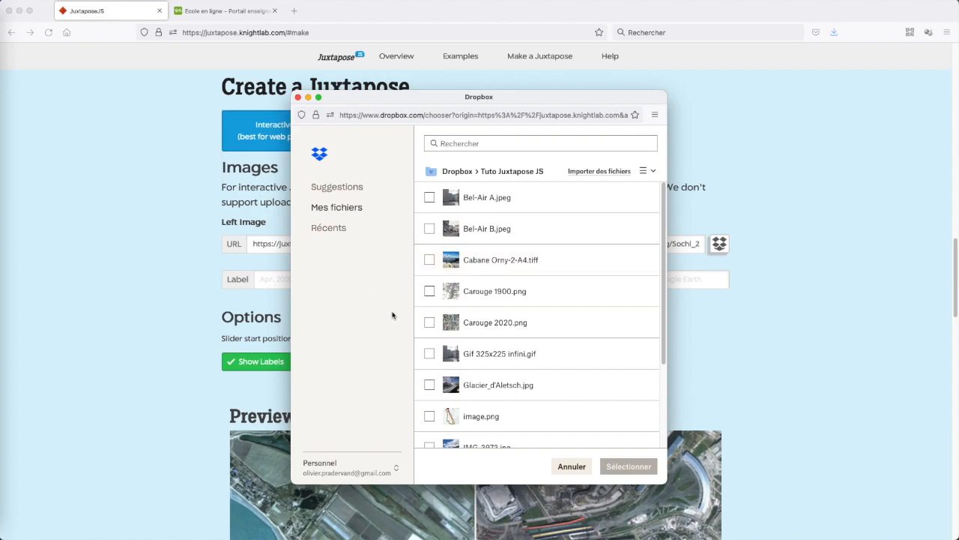
left_click(429, 291)
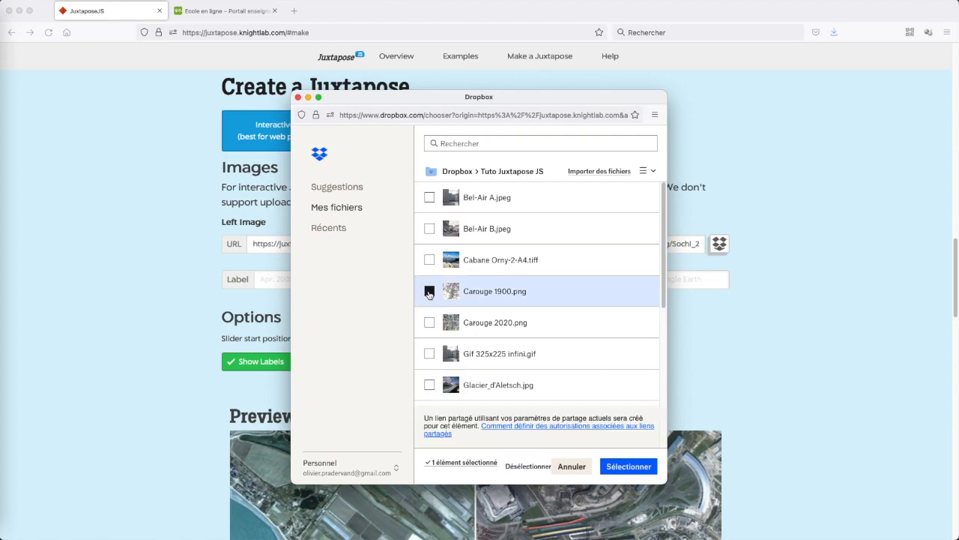
left_click(625, 468)
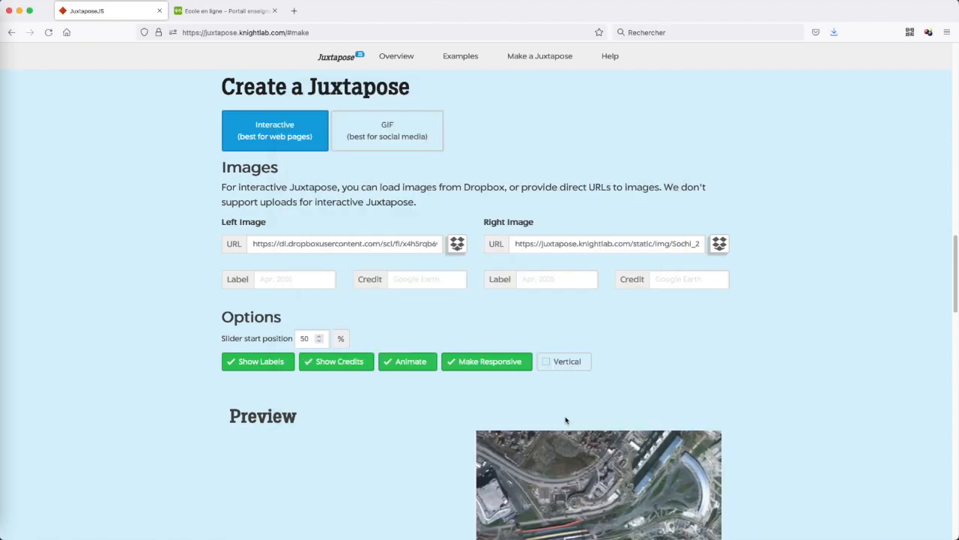
Step: Sweep the preview slider across the comparison to inspect the newly loaded left image
scroll(185, 419, "down", 5)
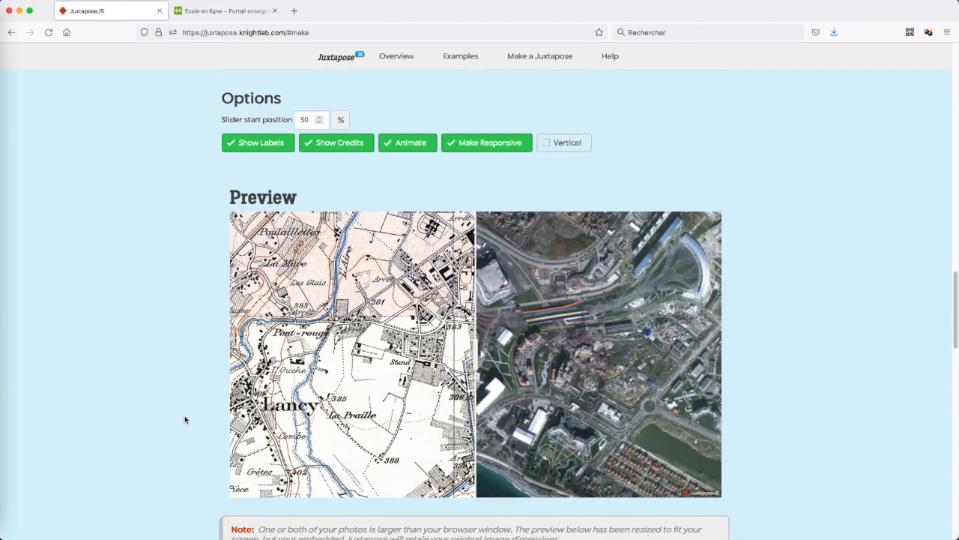
left_click_drag(478, 309, 721, 324)
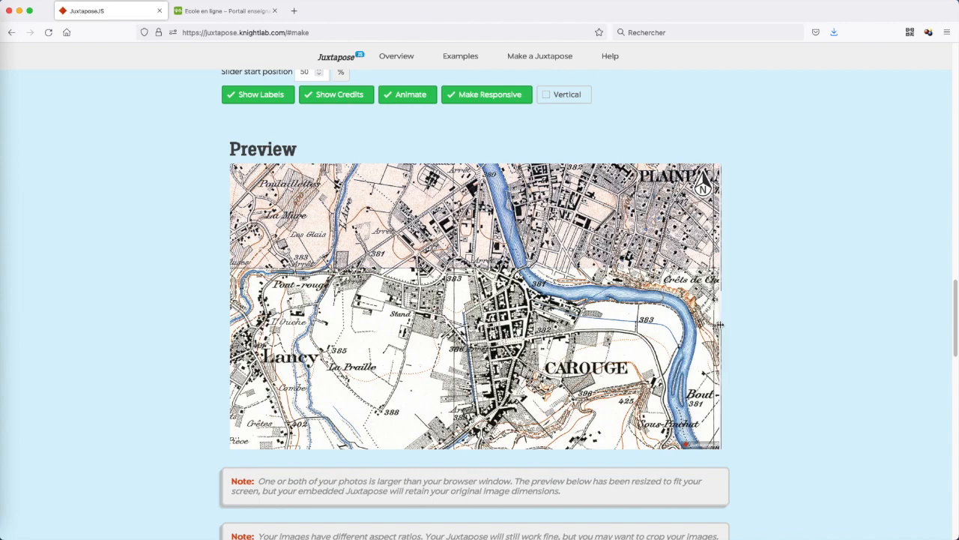
left_click_drag(719, 324, 394, 319)
Step: Load Carouge 2020.png from the Dropbox folder Tuto Juxtapose JS as the right image
scroll(788, 250, "up", 5)
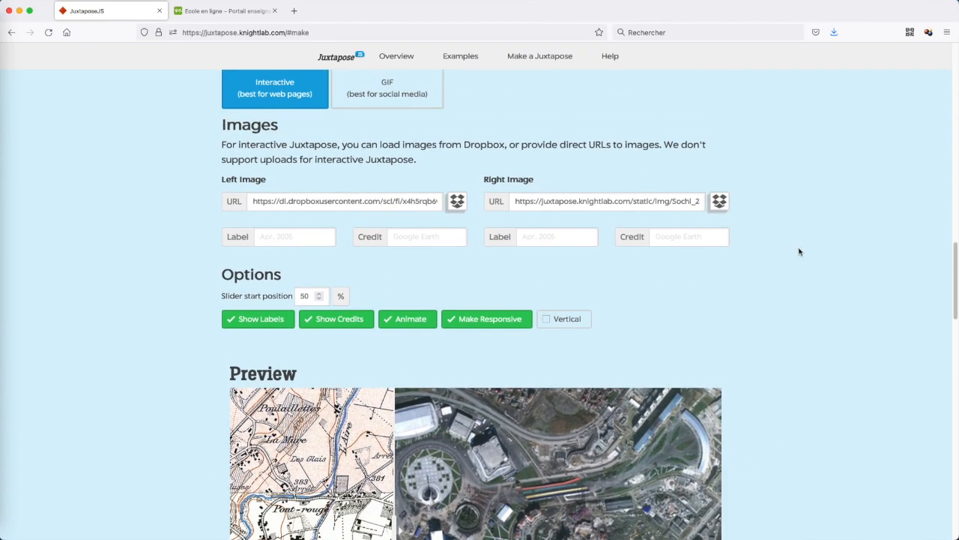
left_click(720, 202)
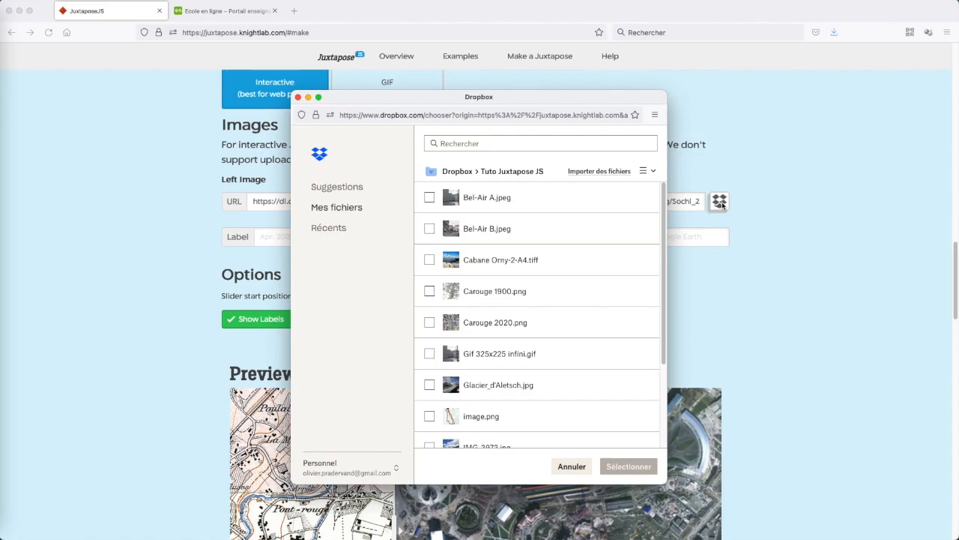
left_click(430, 322)
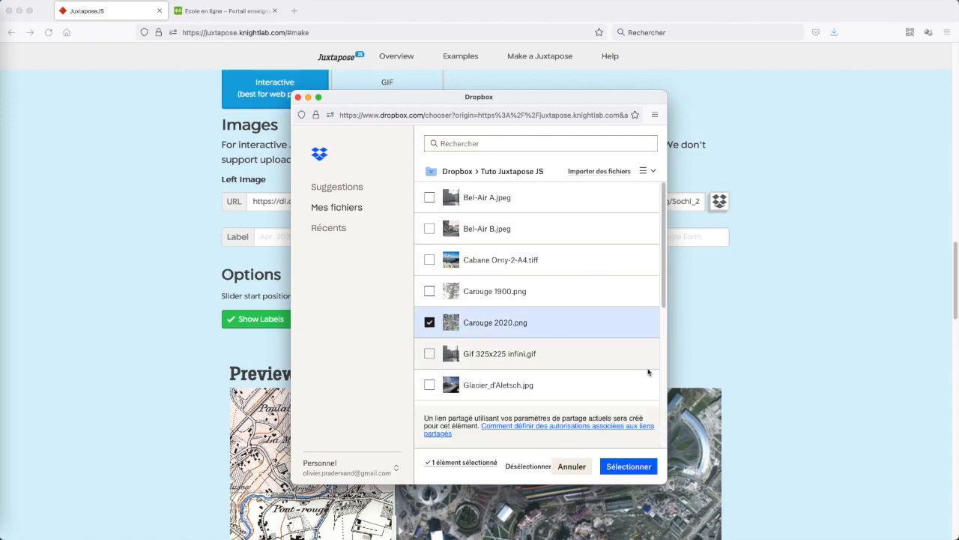
left_click(604, 471)
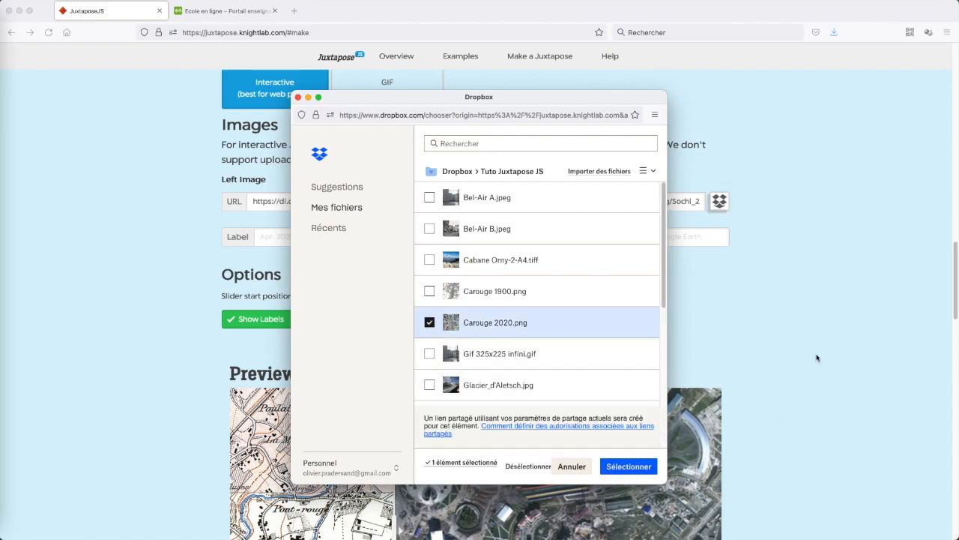
Step: Move the preview slider back and forth to compare the two Carouge maps
scroll(817, 358, "down", 3)
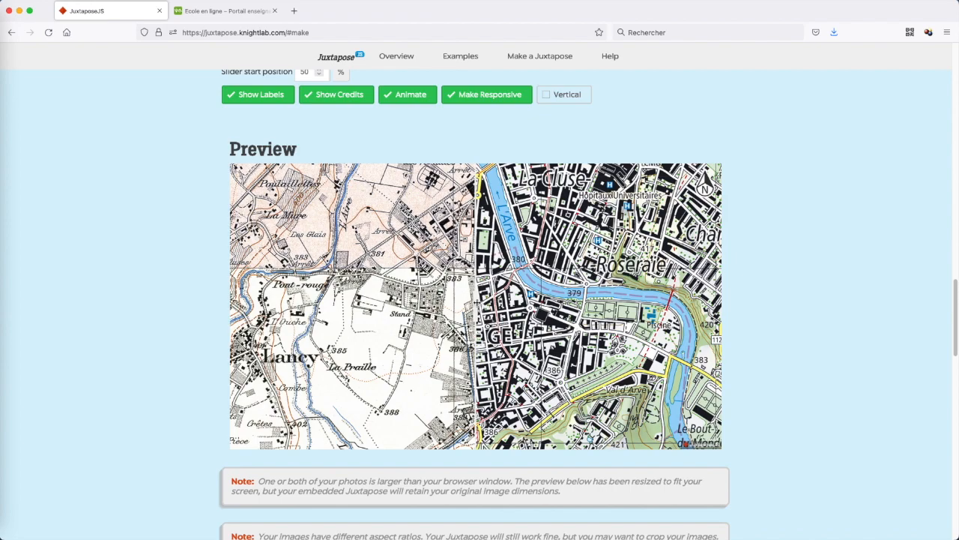
left_click_drag(476, 303, 247, 318)
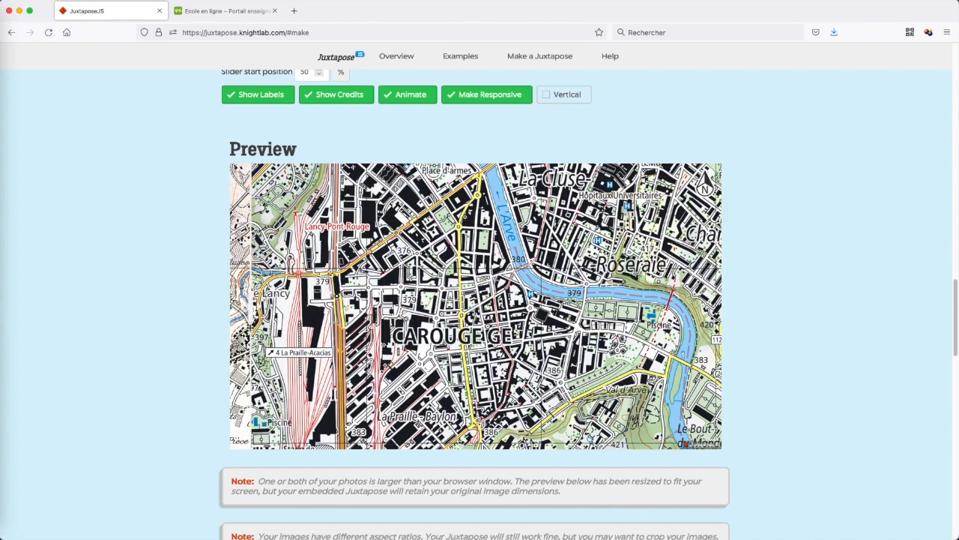
left_click(675, 318)
left_click(233, 318)
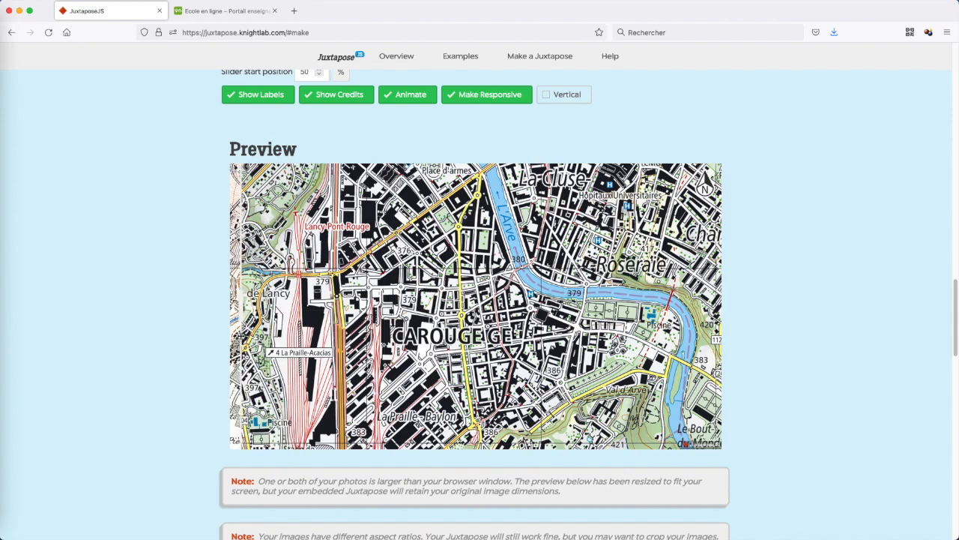
left_click(544, 318)
left_click(457, 318)
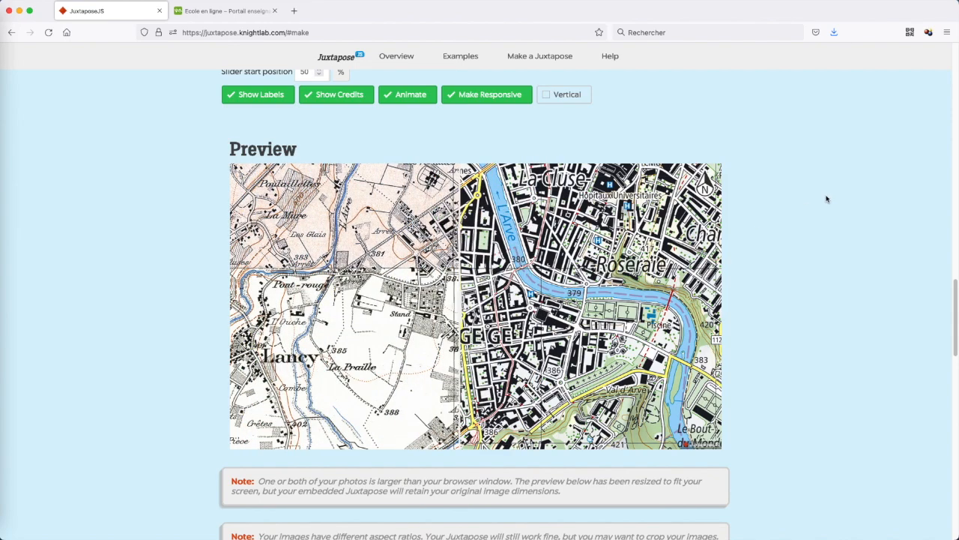
Step: Label the left image 1900 and the right image 2020
scroll(823, 202, "up", 5)
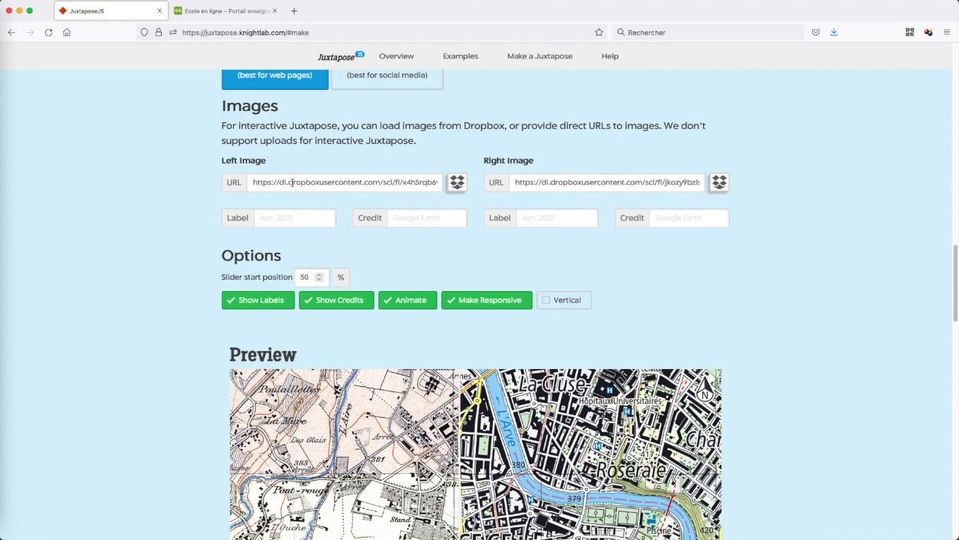
left_click(301, 182)
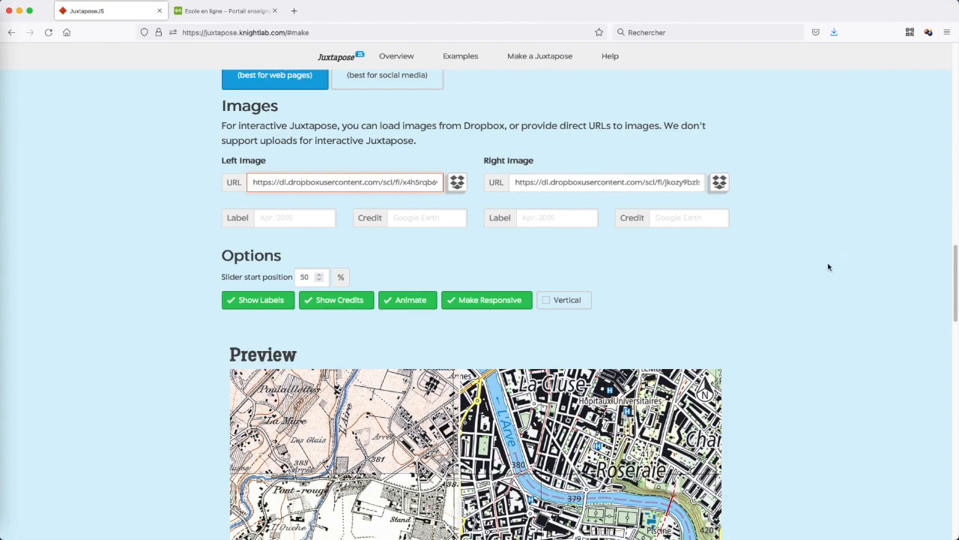
scroll(828, 267, "down", 1)
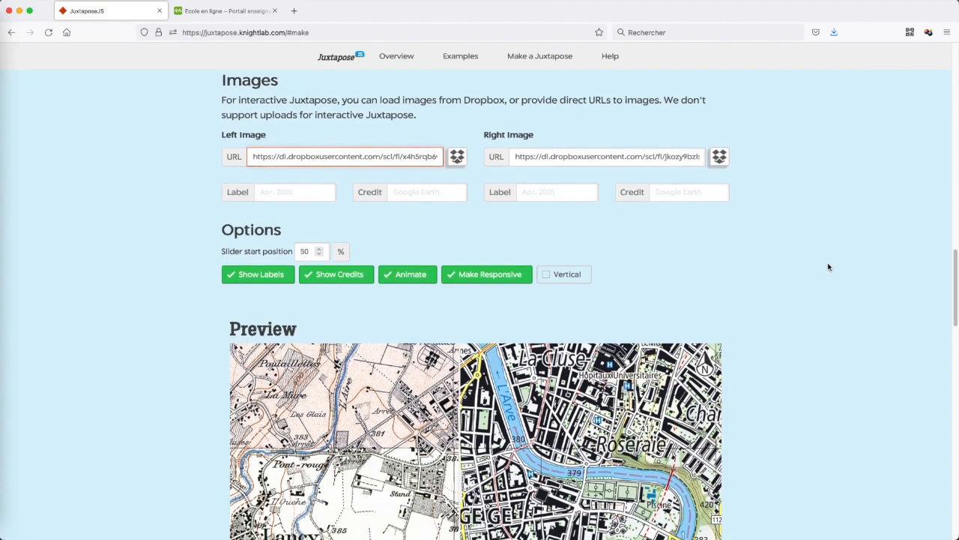
scroll(829, 267, "down", 1)
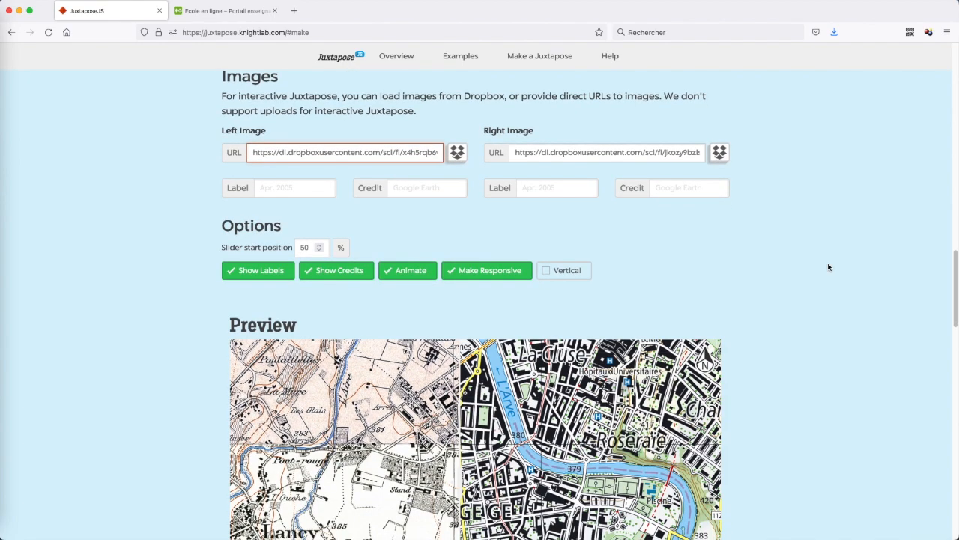
scroll(828, 267, "down", 1)
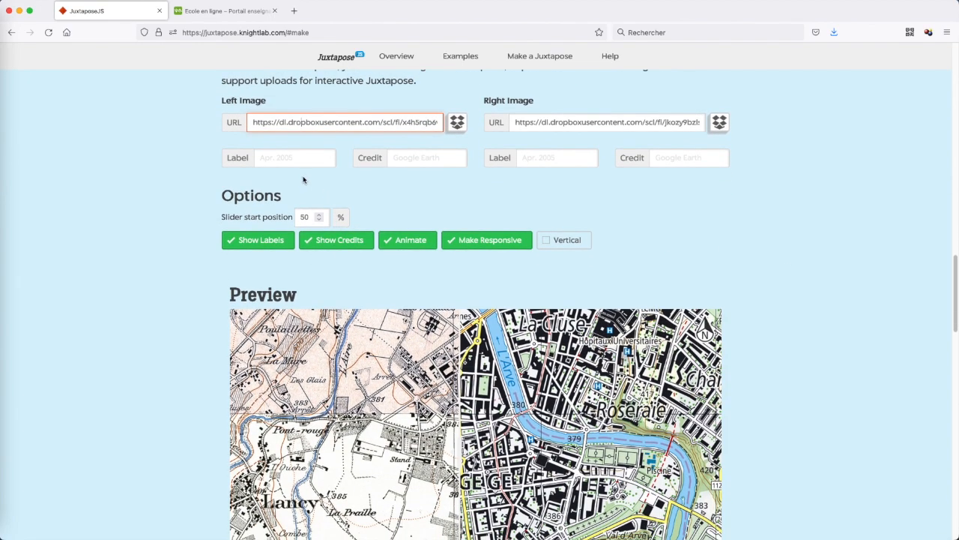
left_click(313, 158)
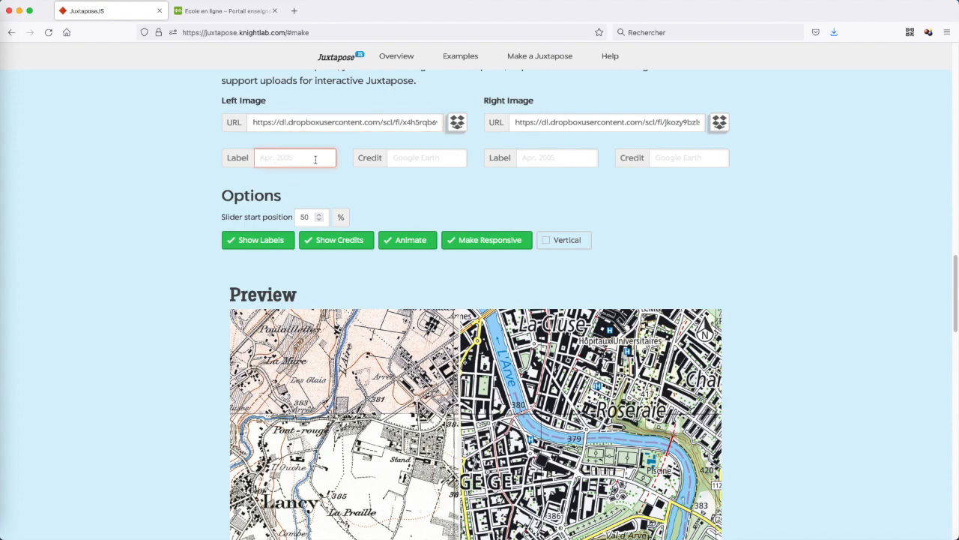
scroll(315, 160, "down", 1)
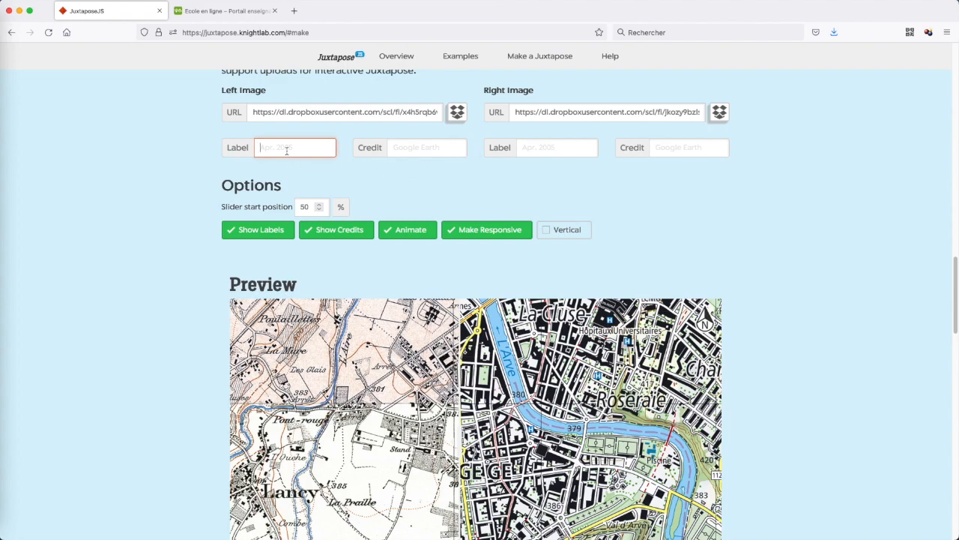
type("1900")
left_click(553, 148)
type("2020")
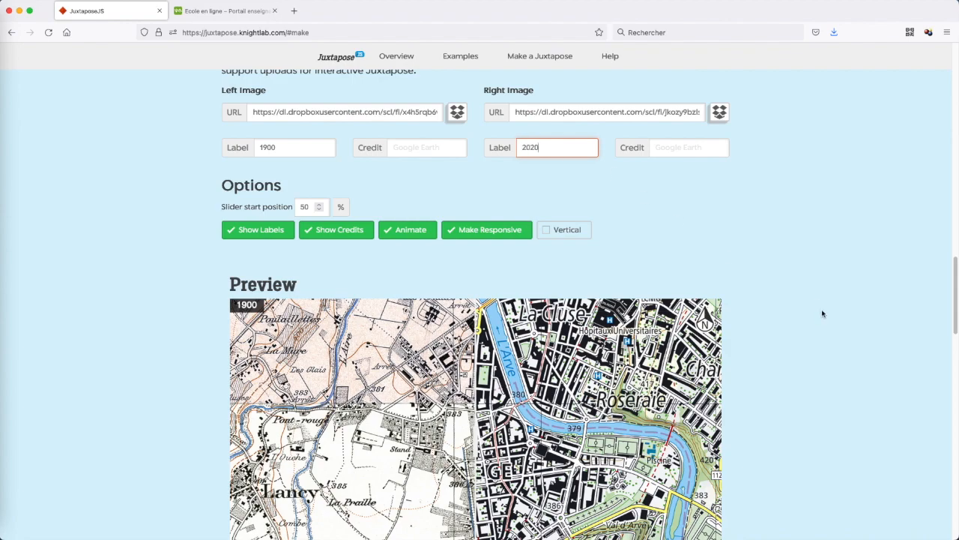
left_click(701, 240)
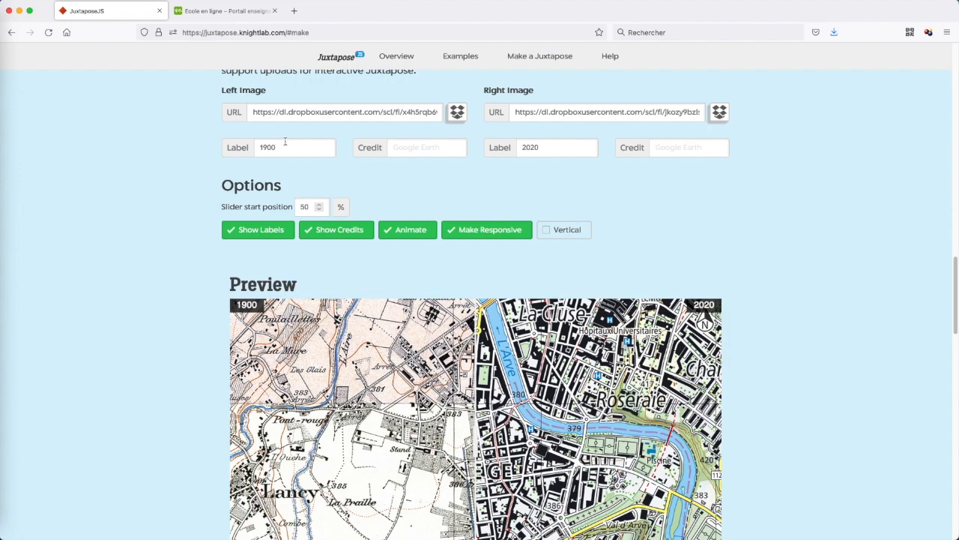
Step: Switch the Show Labels option off and on again, checking the labels in the preview
left_click(252, 232)
left_click(252, 232)
scroll(436, 153, "down", 5)
scroll(435, 153, "up", 2)
scroll(436, 153, "up", 2)
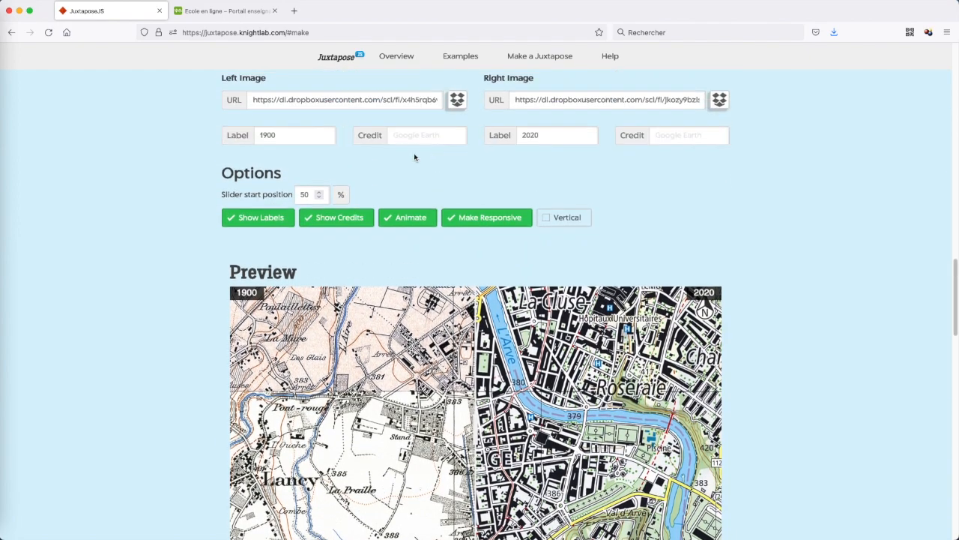
left_click(412, 137)
key("super+v")
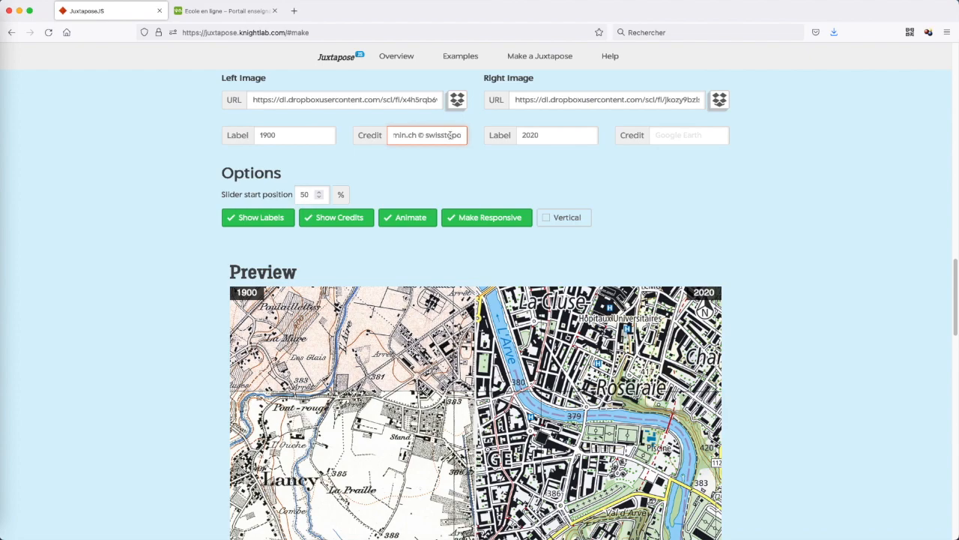
left_click(676, 136)
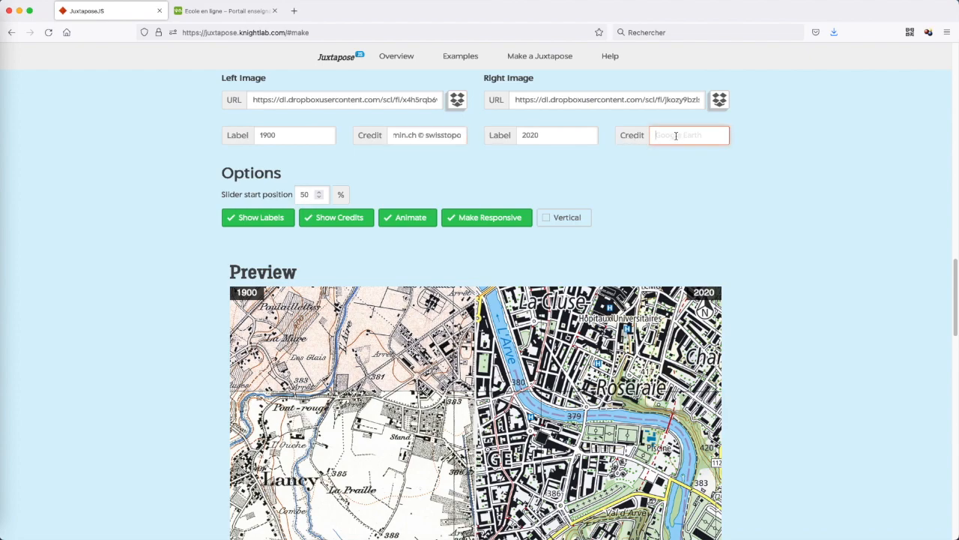
key("super+v")
scroll(757, 202, "down", 5)
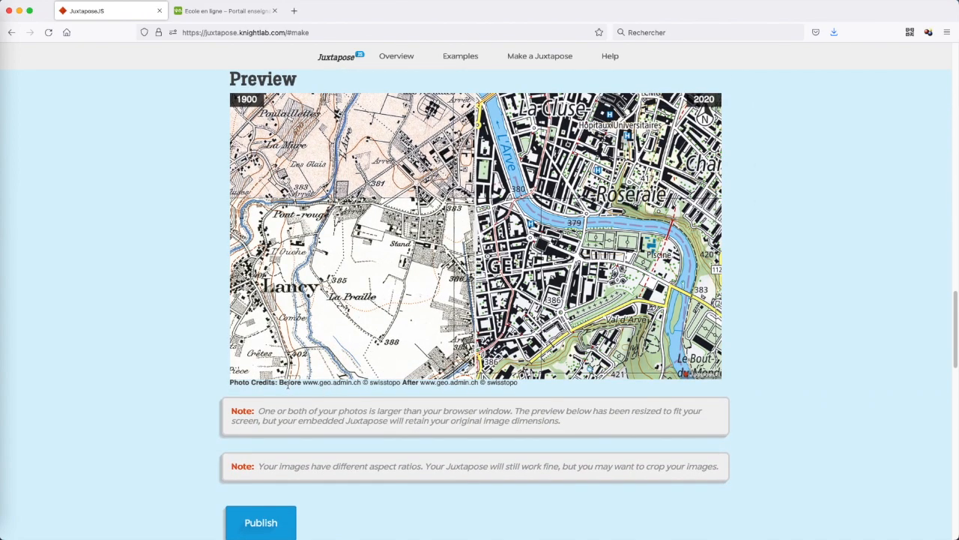
mouse_move(486, 247)
left_mouse_down()
mouse_move(369, 240)
mouse_move(604, 242)
mouse_move(298, 254)
mouse_move(589, 251)
mouse_move(364, 251)
mouse_move(469, 251)
left_mouse_up()
Step: Switch the Show Credits option off and on again
scroll(576, 242, "up", 3)
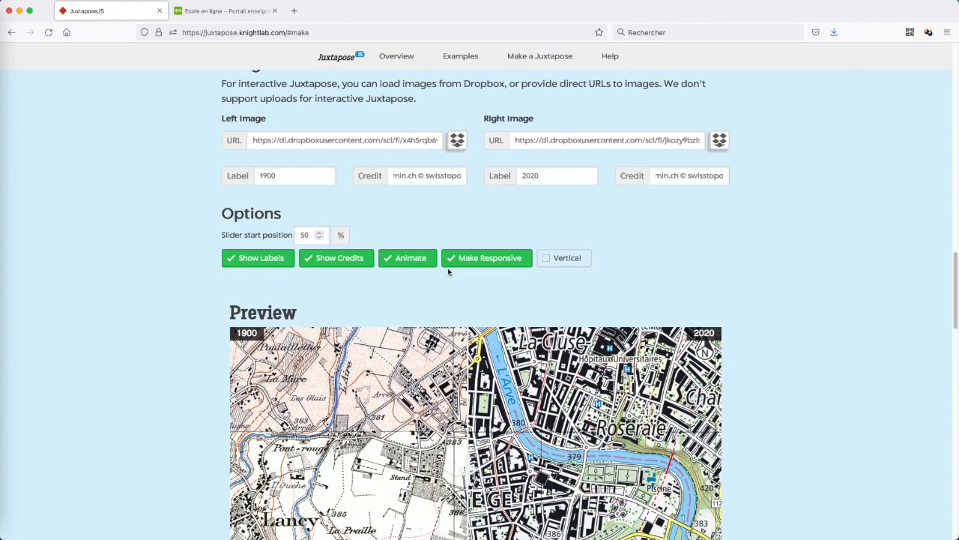
left_click(341, 261)
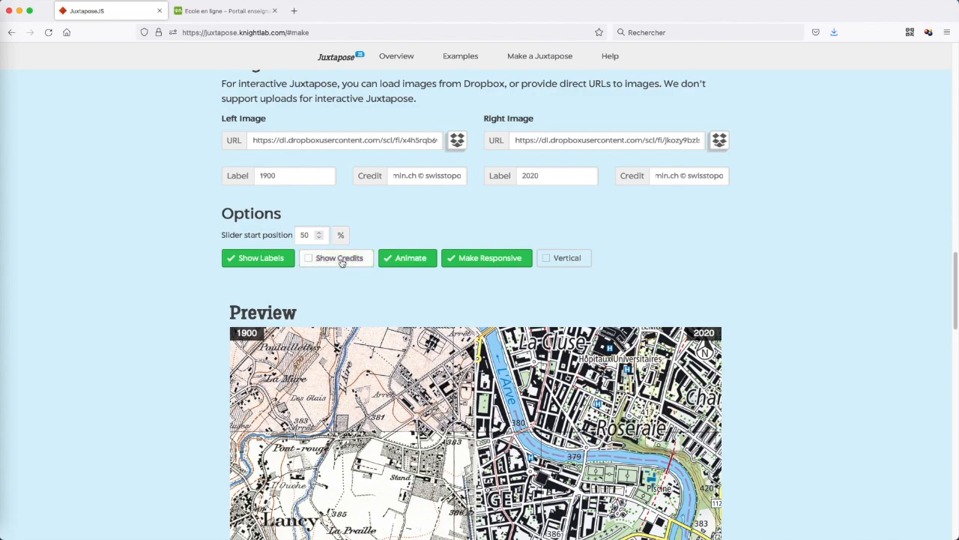
left_click(341, 261)
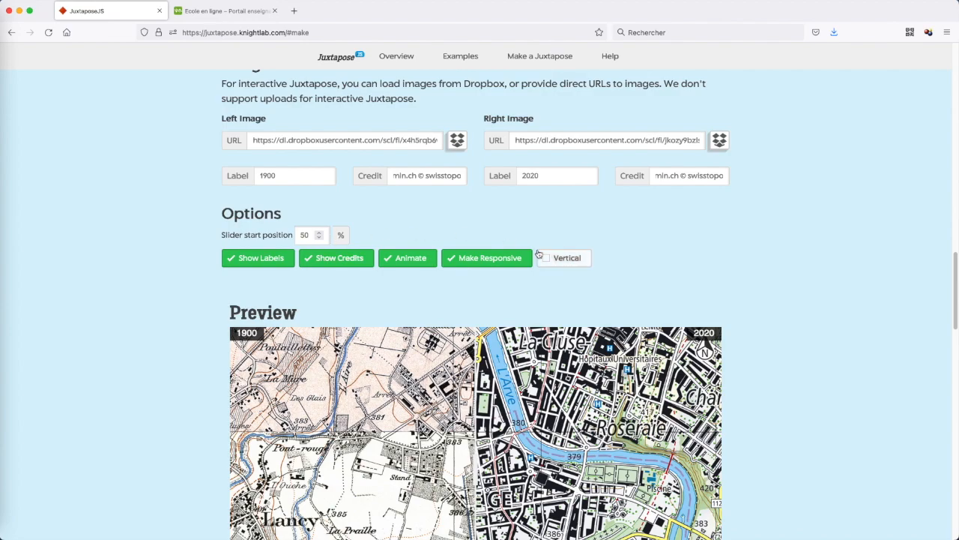
Step: Lower the slider start position to 11%
scroll(189, 251, "down", 2)
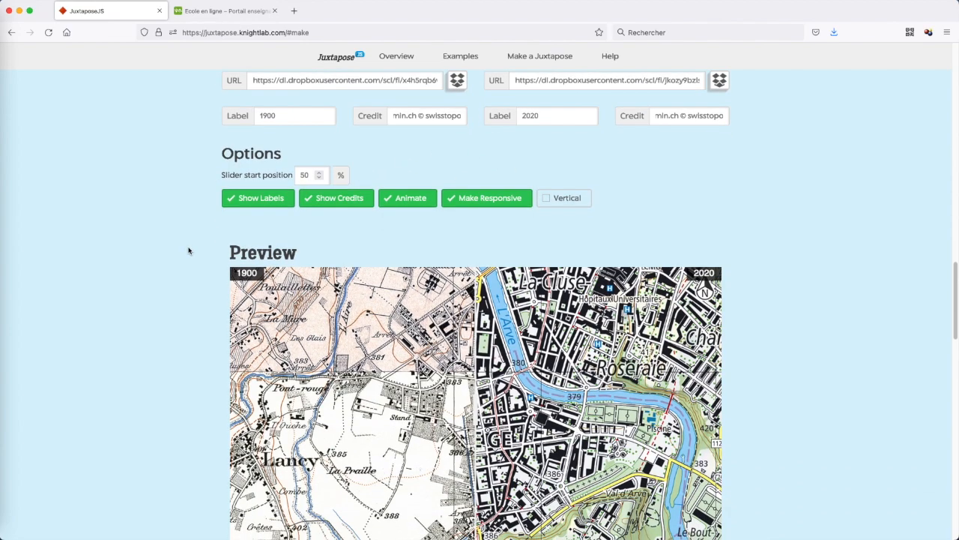
left_click(320, 179)
left_click(320, 173)
left_click(320, 179)
left_click(320, 179)
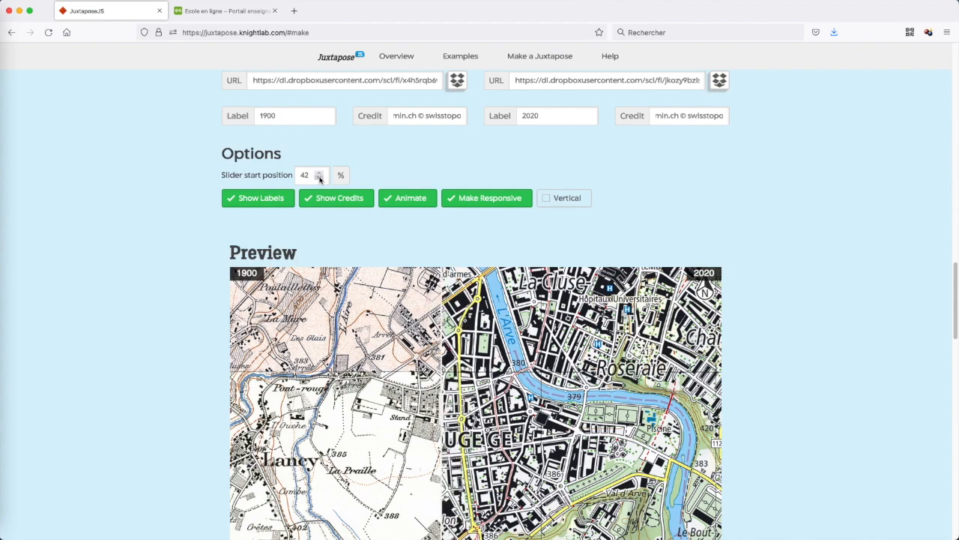
left_click(319, 178)
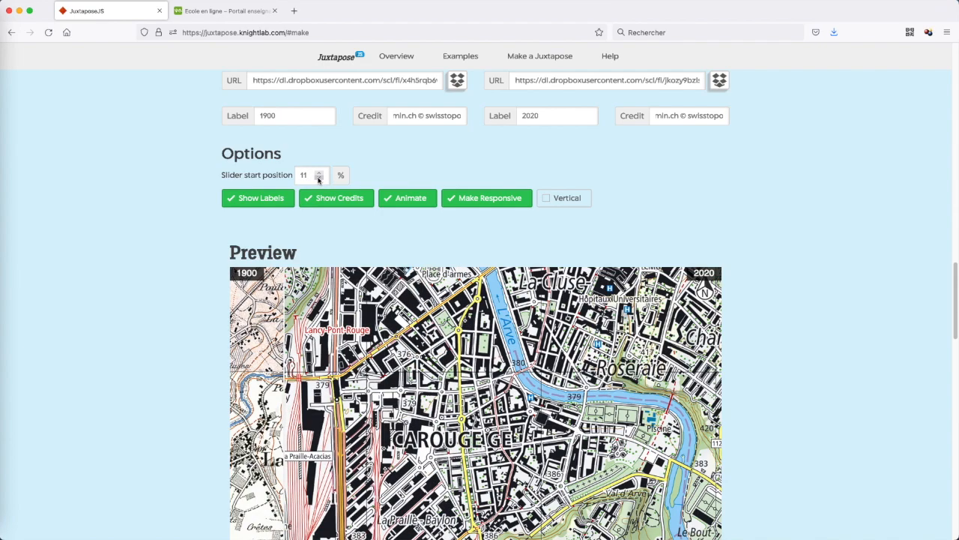
Step: Set the slider start position to 50%
double_click(305, 174)
type("50")
left_click(419, 158)
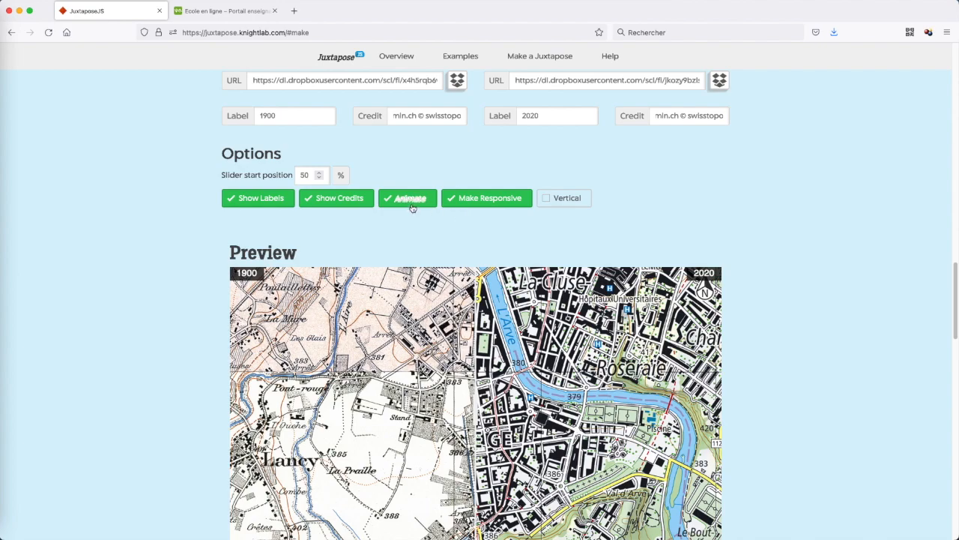
Step: Switch the Make Responsive option off and on again
left_click(461, 201)
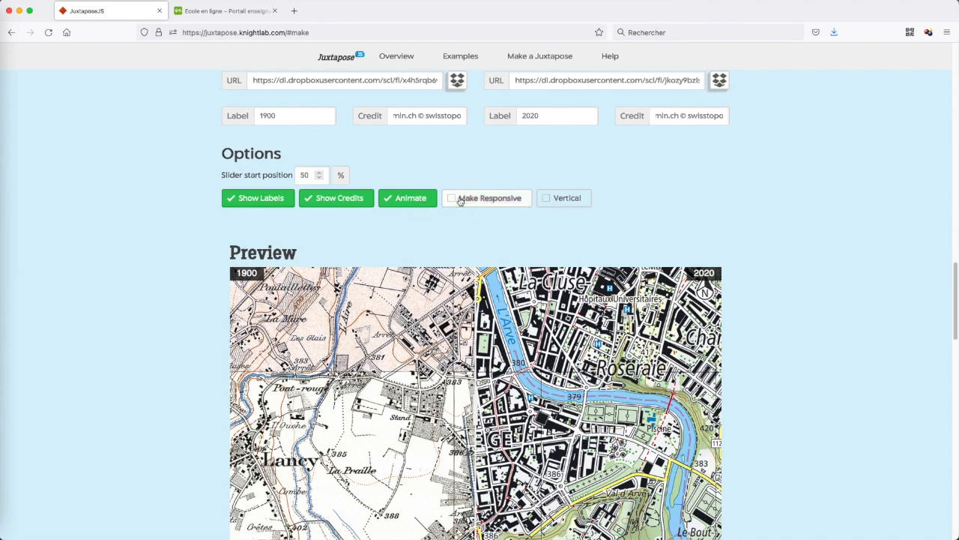
left_click(460, 199)
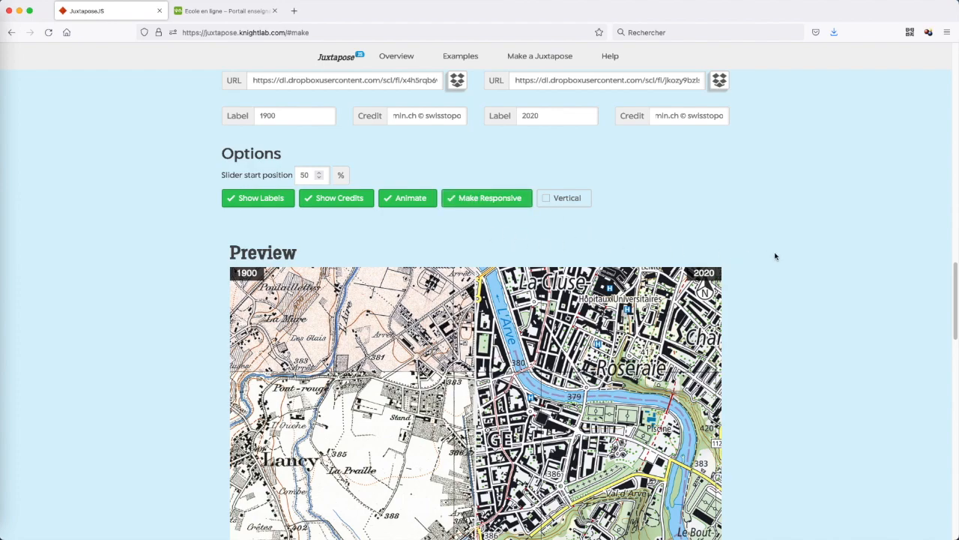
Step: Try the Vertical layout by moving its divider in the preview, and switch Vertical off again
scroll(775, 255, "down", 2)
scroll(775, 257, "down", 1)
scroll(775, 257, "up", 1)
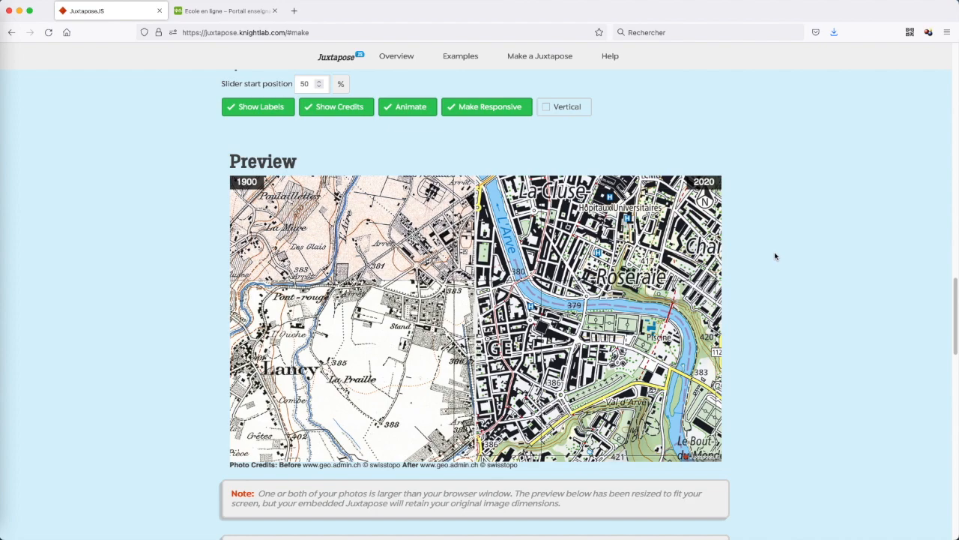
scroll(775, 256, "down", 3)
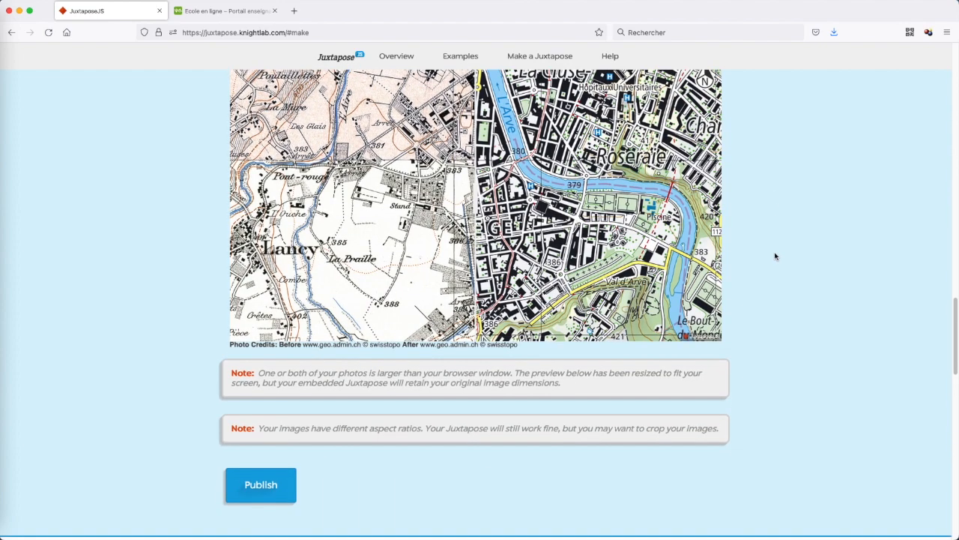
scroll(775, 256, "up", 4)
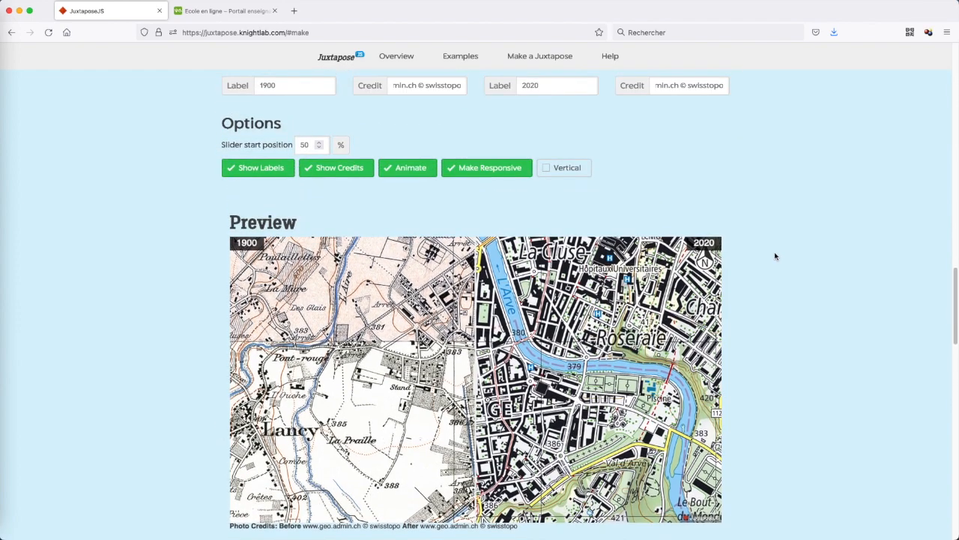
scroll(777, 240, "down", 1)
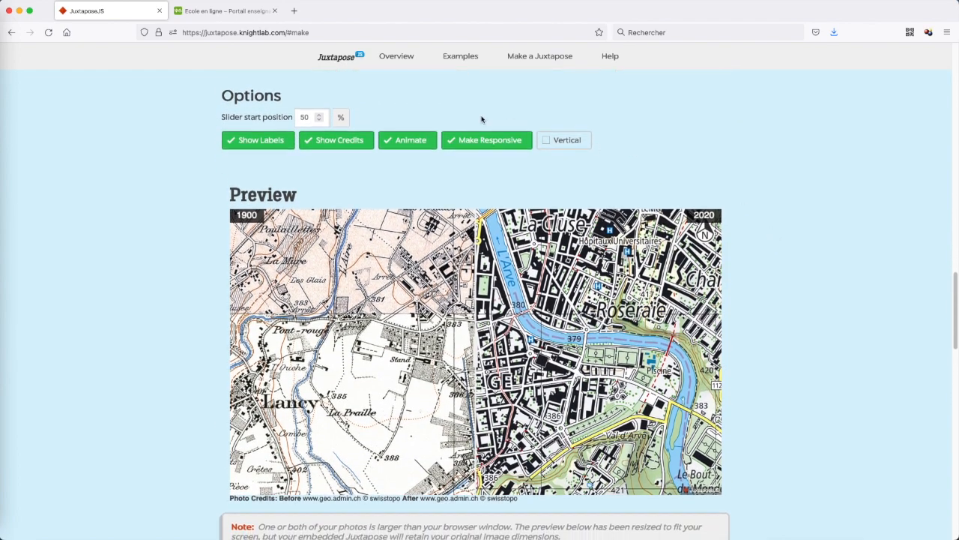
left_click(565, 144)
left_click_drag(466, 351, 480, 377)
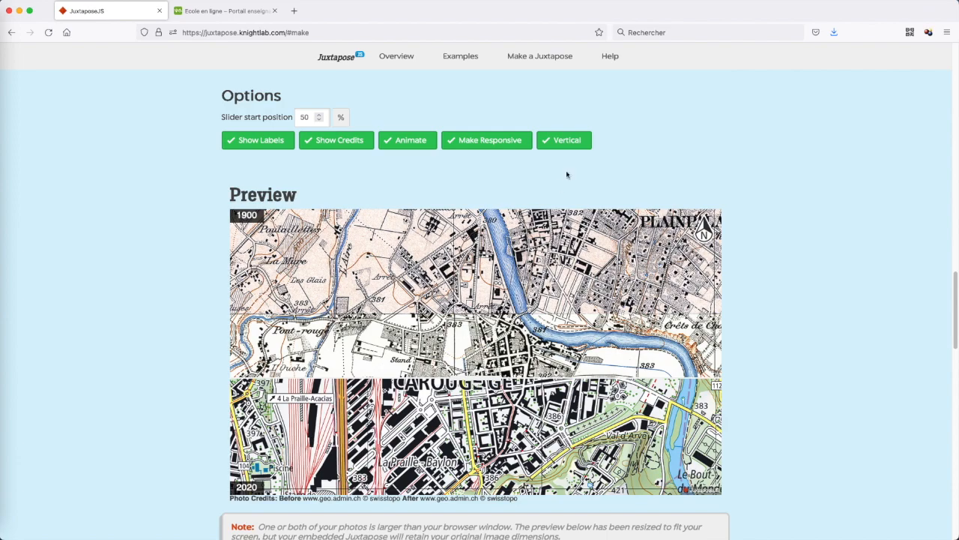
left_click(568, 139)
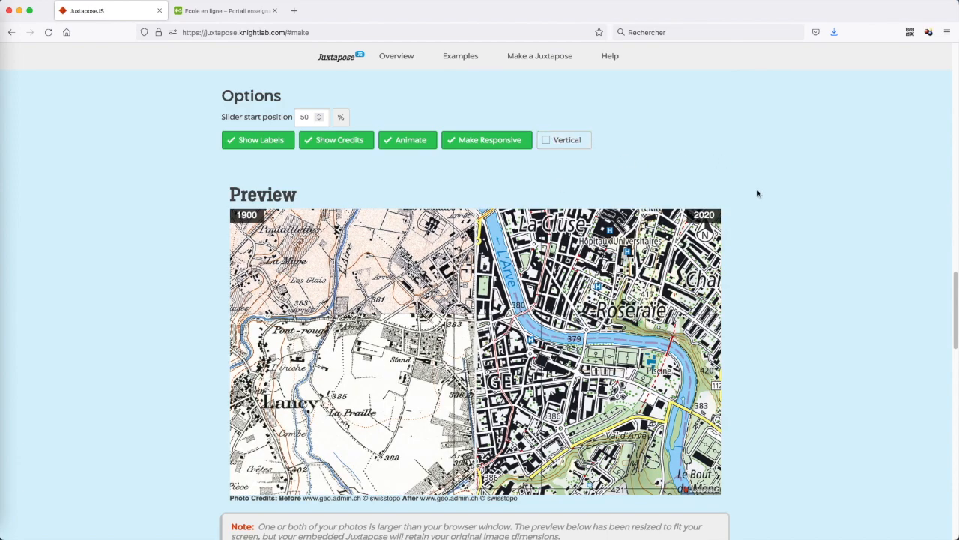
Step: Read the two notes under the preview about the images' size and aspect ratios
scroll(757, 194, "down", 2)
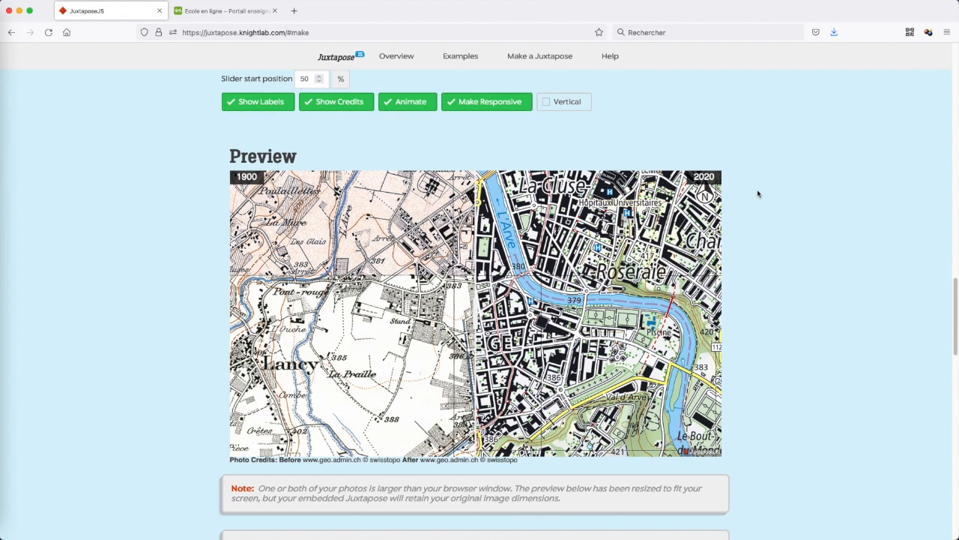
scroll(757, 193, "down", 2)
scroll(757, 193, "down", 2)
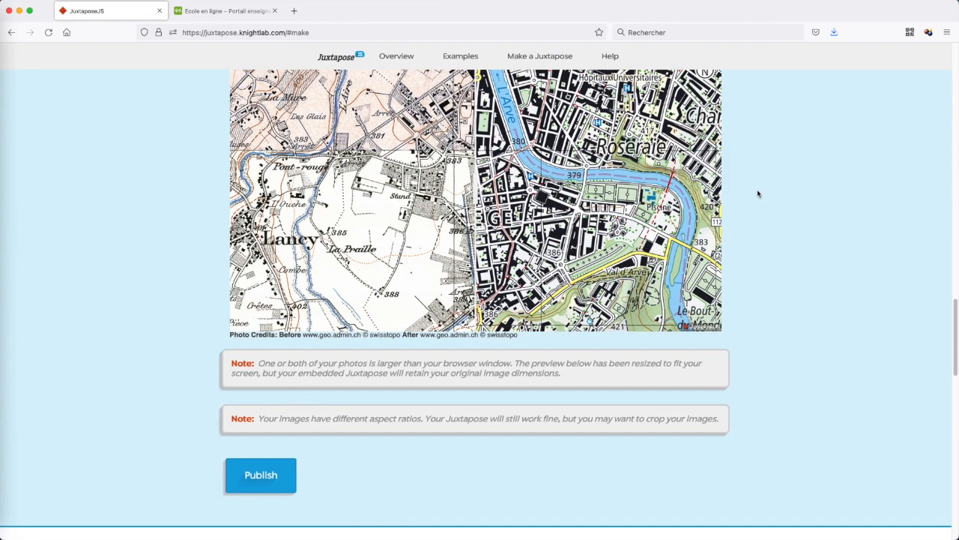
scroll(757, 194, "up", 2)
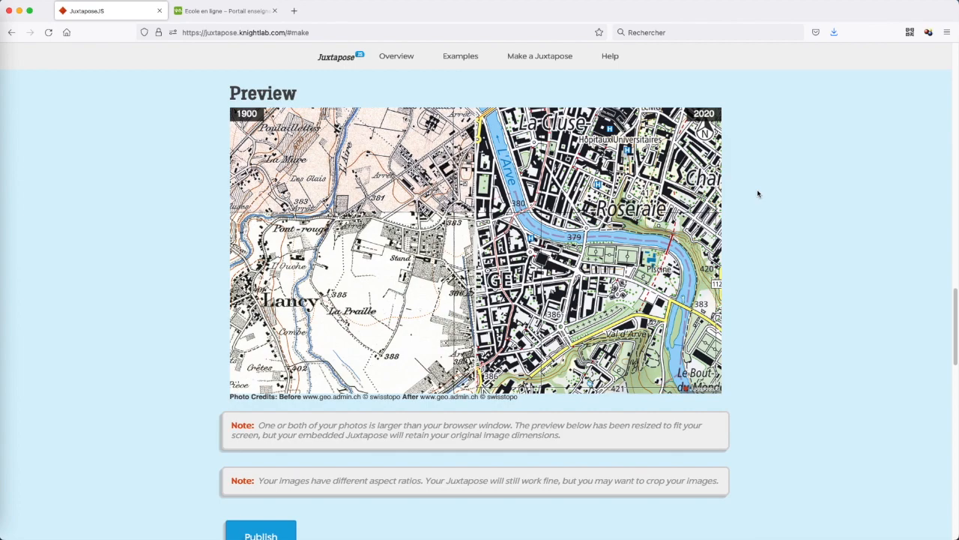
scroll(757, 193, "down", 2)
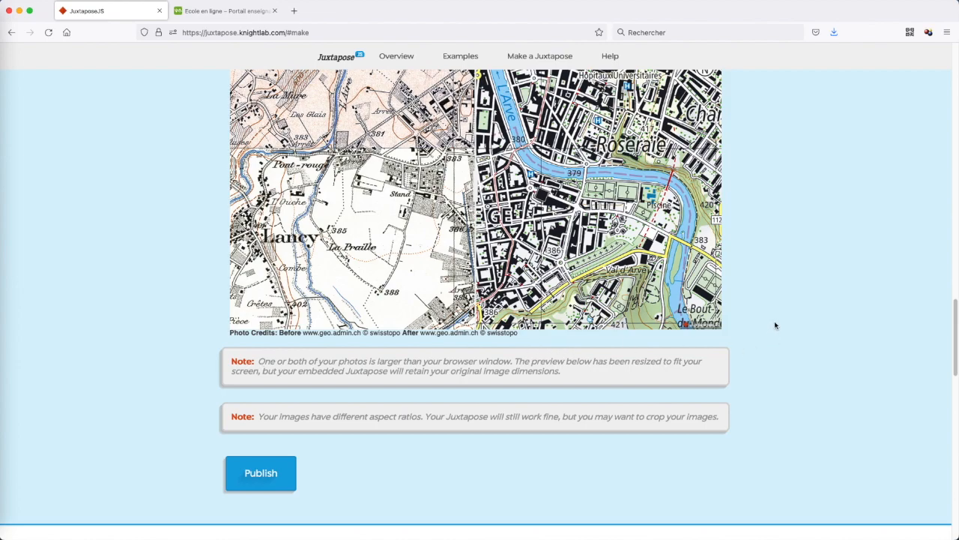
scroll(776, 326, "up", 1)
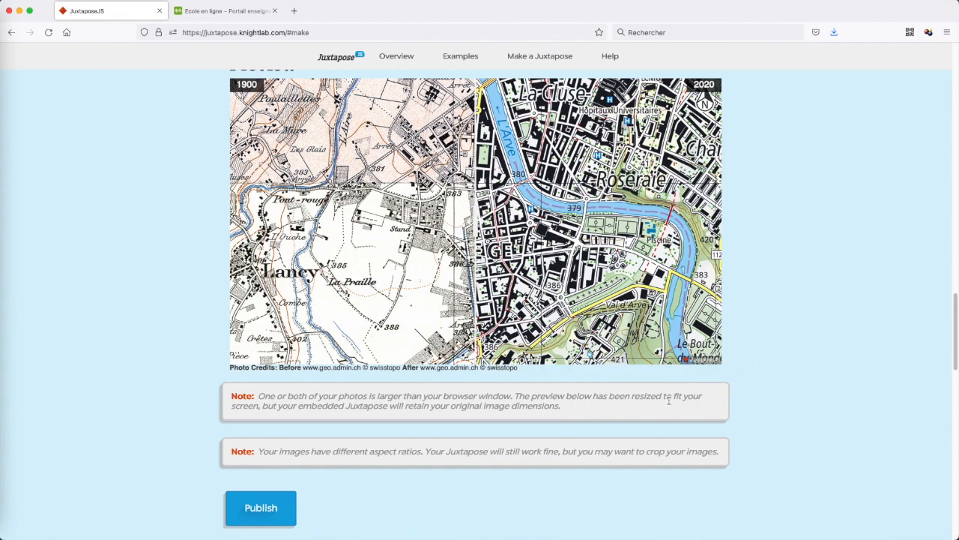
Step: Move the preview's divider back and forth to compare the two maps, and highlight "aspect ratios" in the second note
left_click_drag(474, 218, 375, 256)
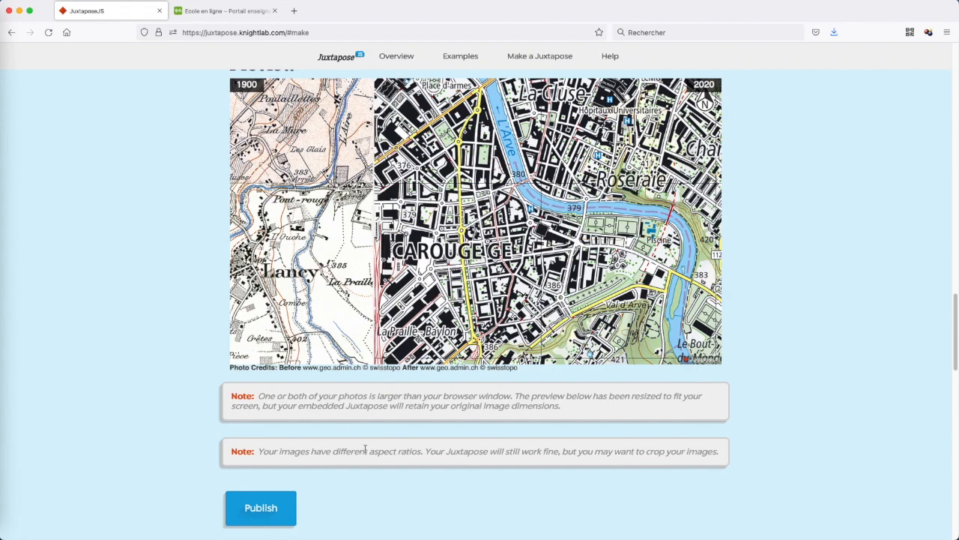
left_click_drag(371, 453, 420, 453)
left_click_drag(375, 219, 326, 253)
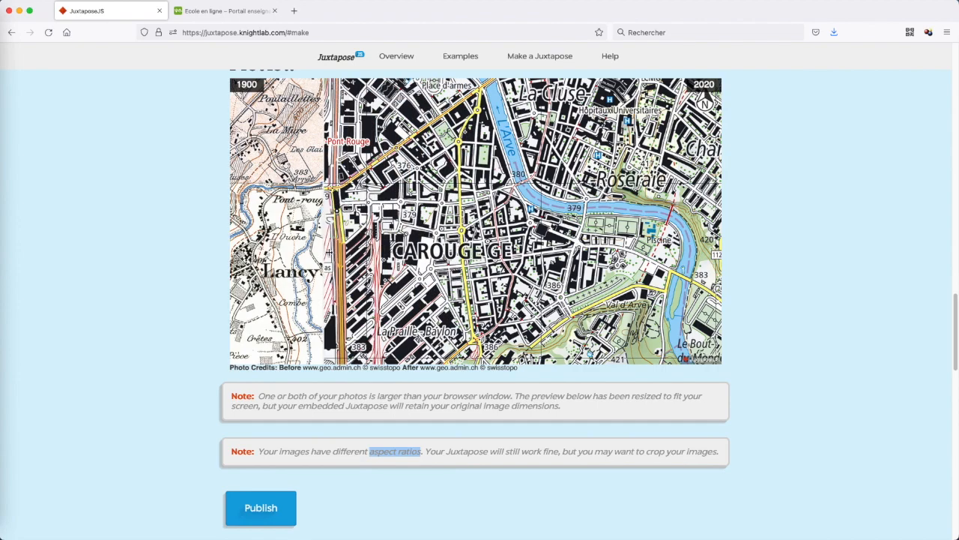
left_click_drag(330, 236, 633, 234)
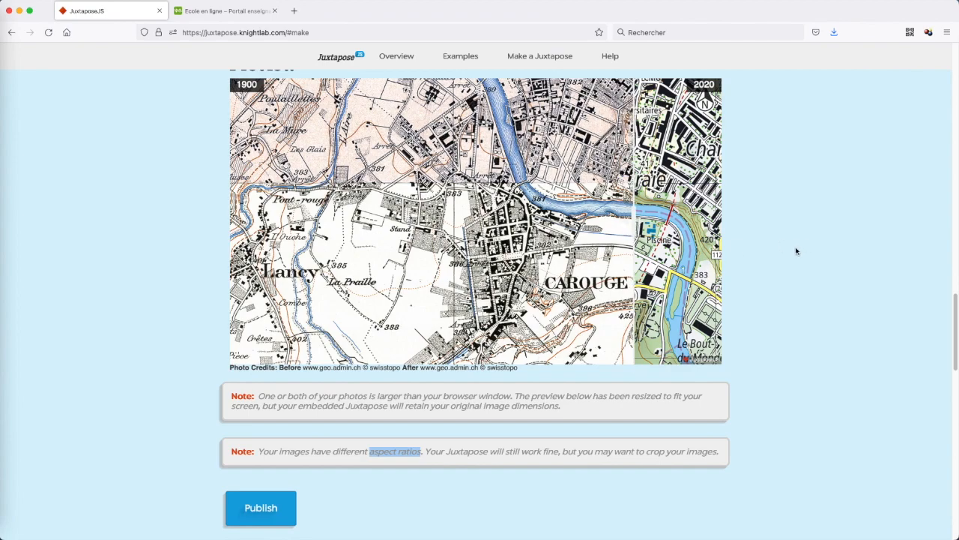
Step: Review the image links, labels, credits and display options together with the map preview
scroll(794, 250, "down", 1)
scroll(796, 251, "up", 1)
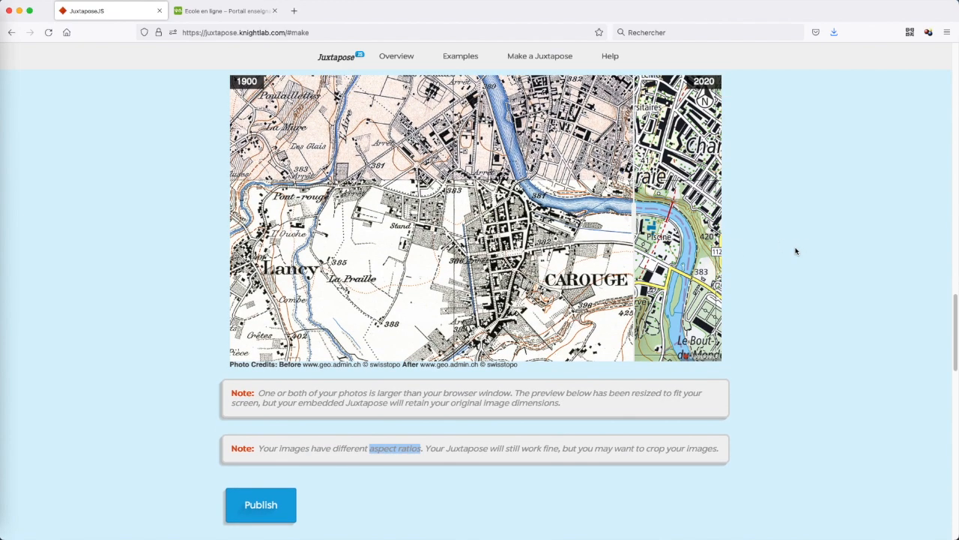
scroll(796, 251, "up", 1)
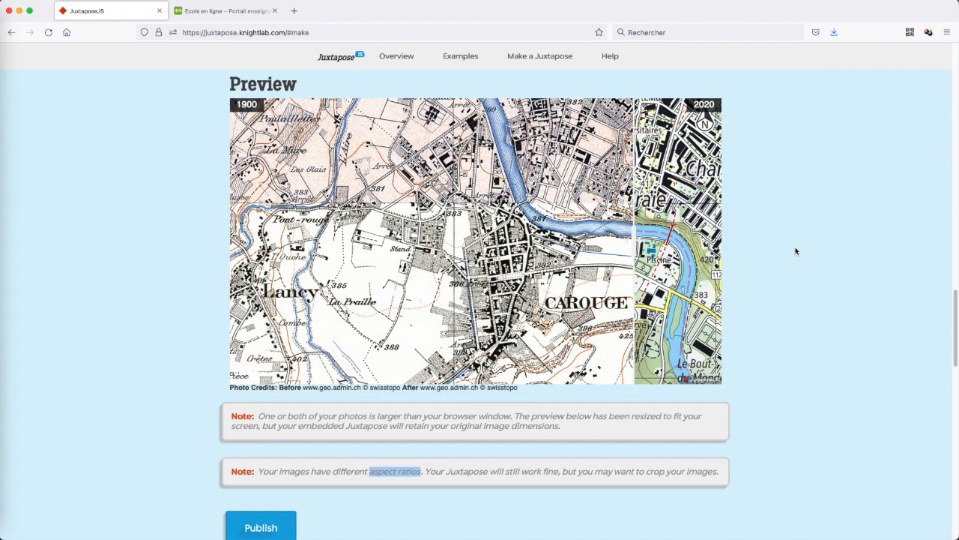
scroll(796, 252, "up", 2)
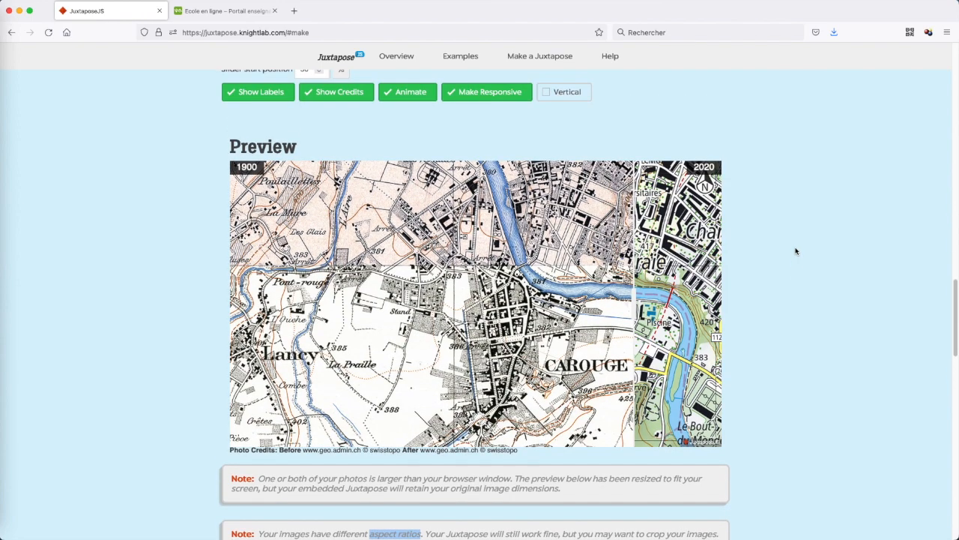
scroll(796, 251, "up", 7)
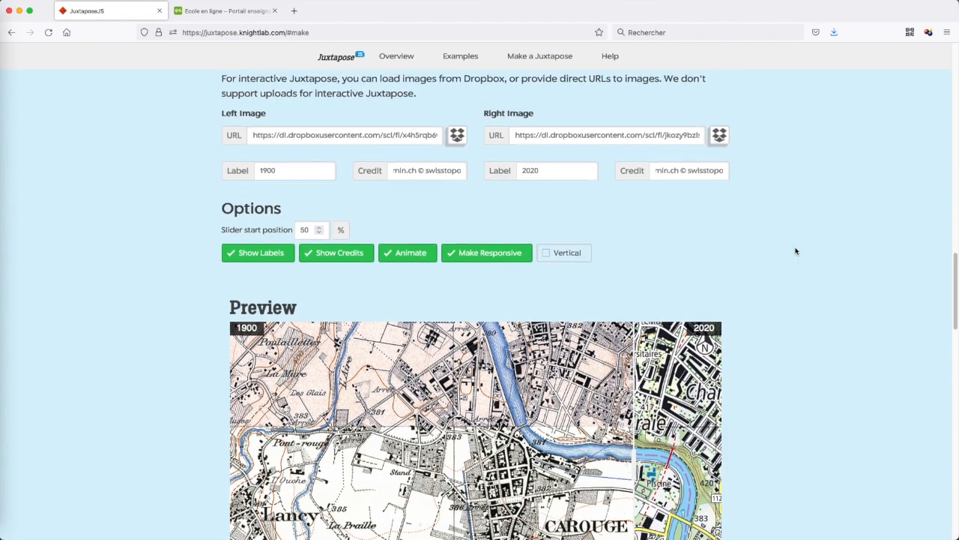
scroll(796, 251, "down", 4)
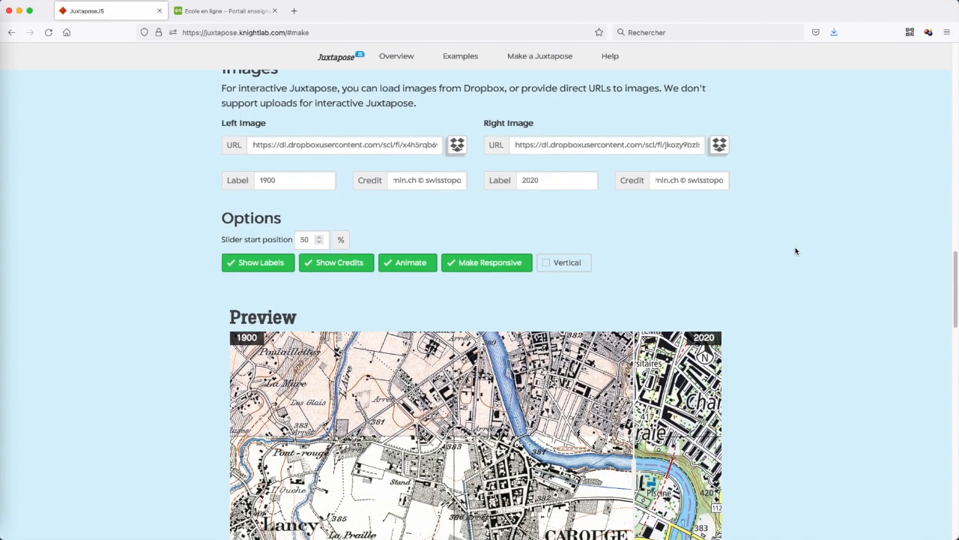
scroll(796, 251, "down", 3)
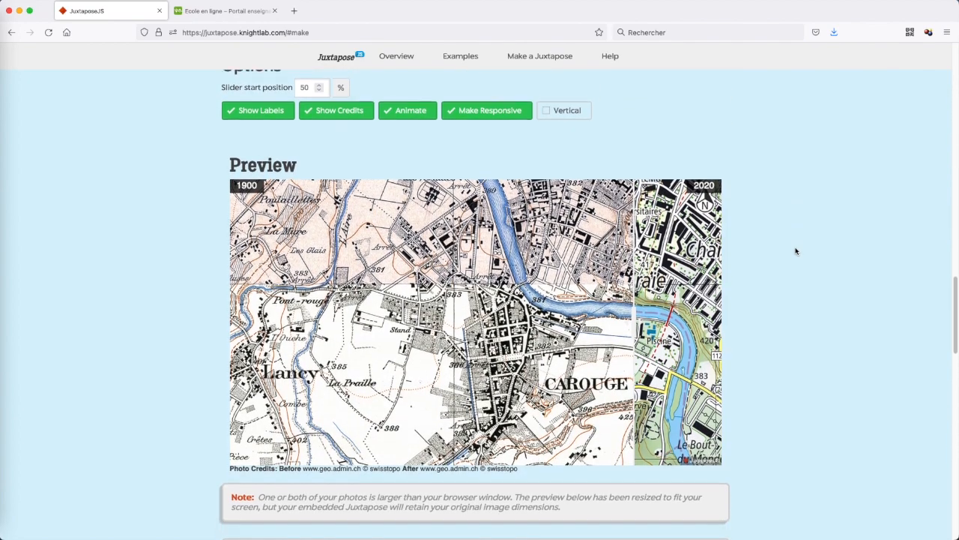